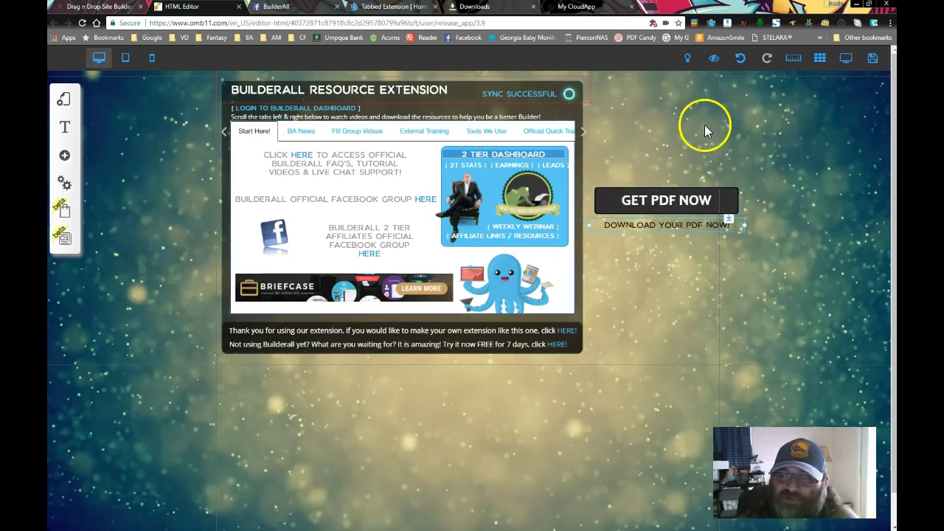
Set the GET PDF NOW button's action to the document jp-how-to-write-a-book-in-a-day.pdf and confirm.
{"action": "left_click", "coordinate": [660, 203]}
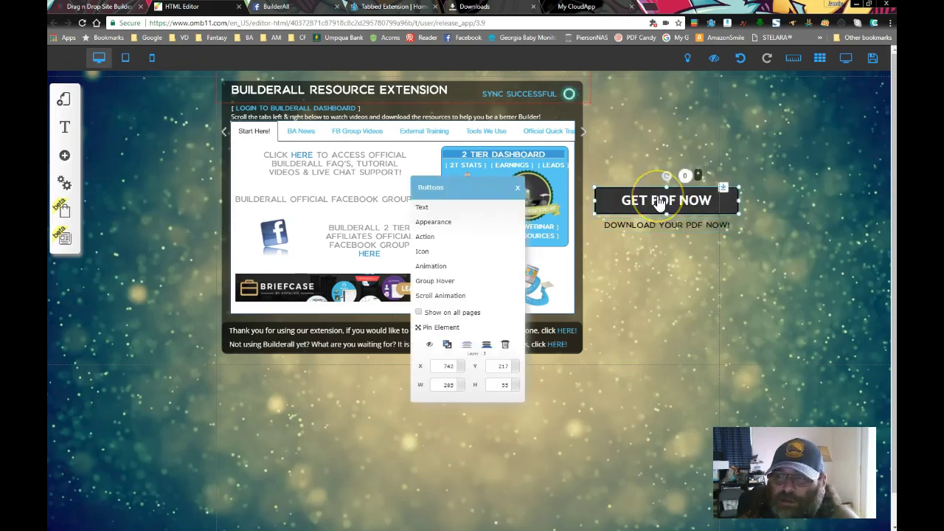
{"action": "left_click", "coordinate": [442, 244]}
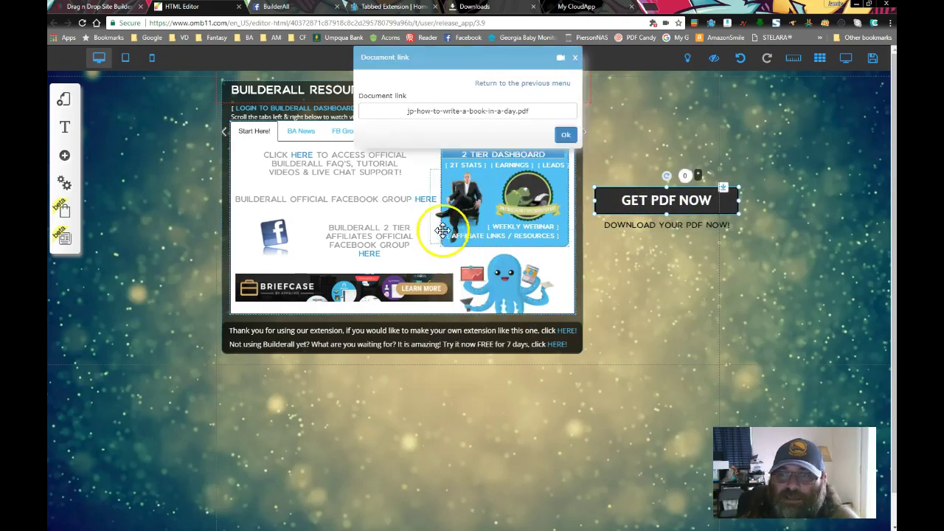
{"action": "left_click", "coordinate": [532, 90]}
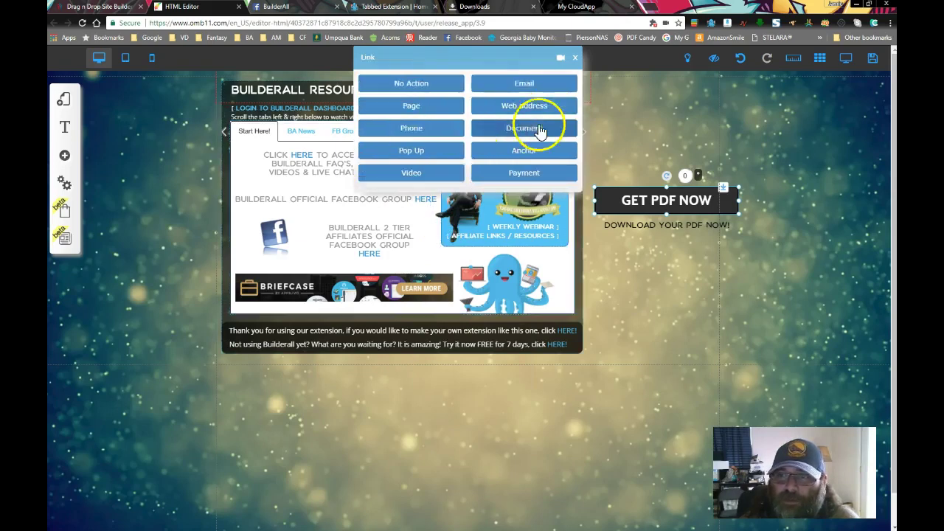
{"action": "left_click", "coordinate": [533, 131]}
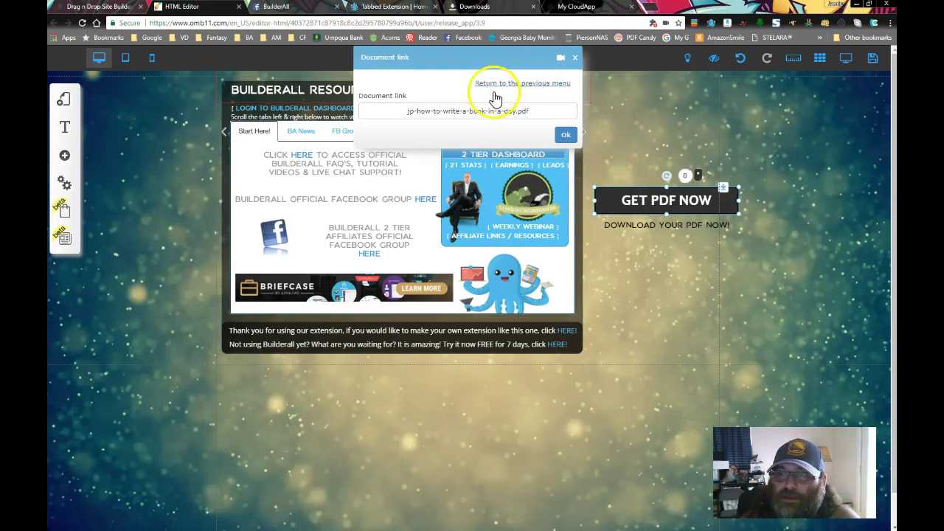
{"action": "left_click", "coordinate": [565, 136]}
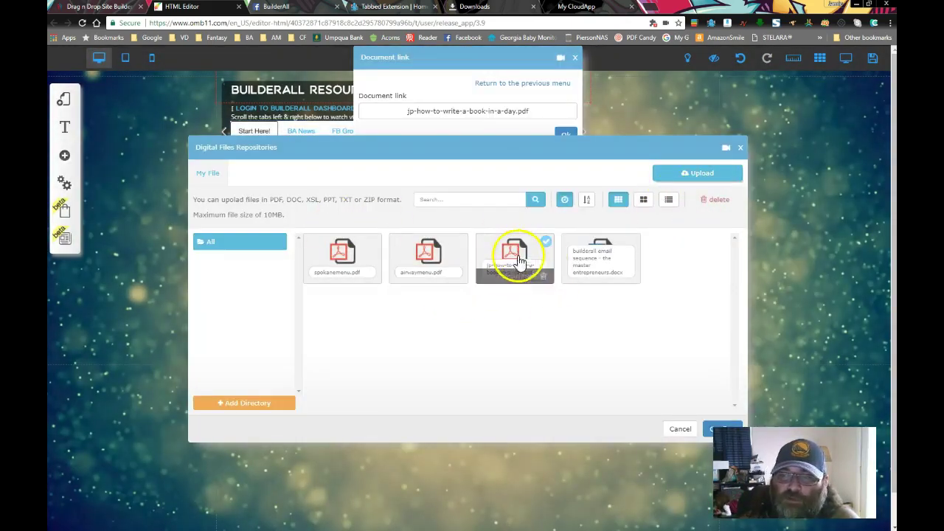
{"action": "left_click", "coordinate": [710, 430]}
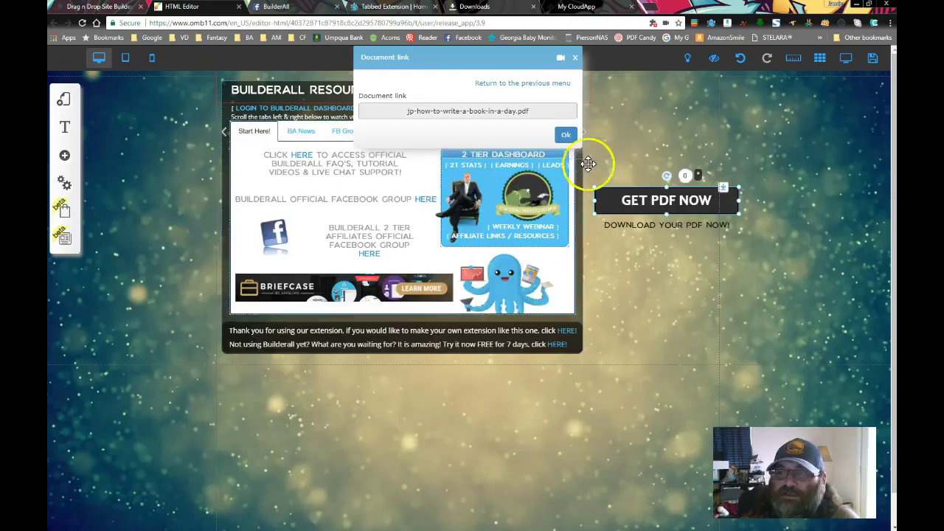
{"action": "left_click", "coordinate": [566, 134]}
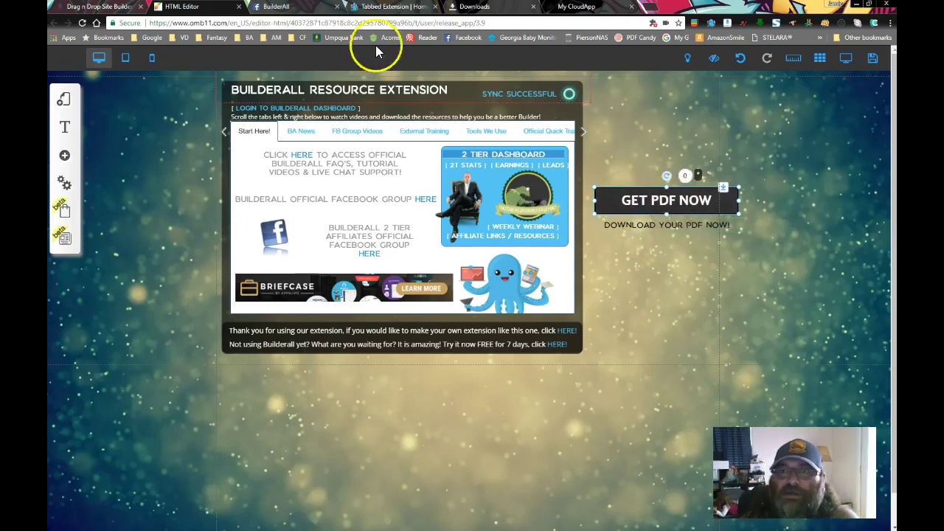
On the live page, use the GET PDF NOW button to download the book PDF.
{"action": "left_click", "coordinate": [384, 7]}
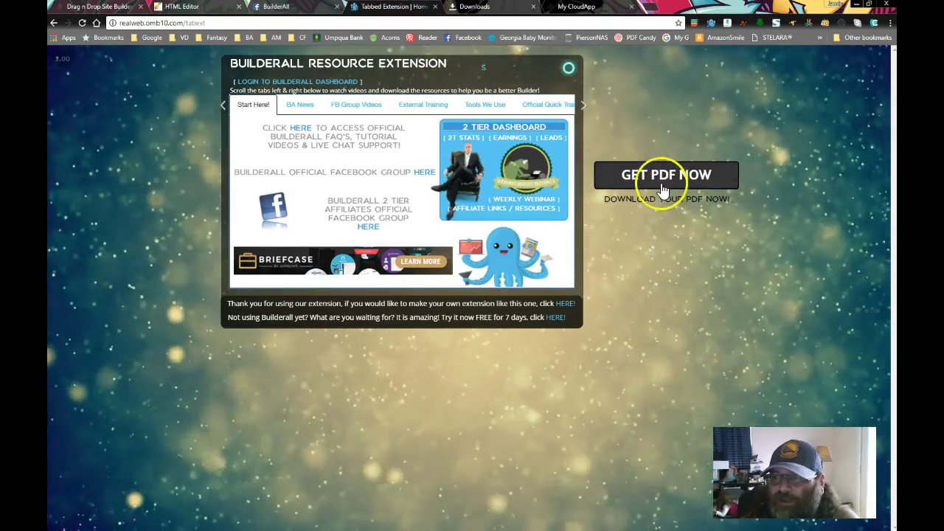
{"action": "left_click", "coordinate": [662, 186]}
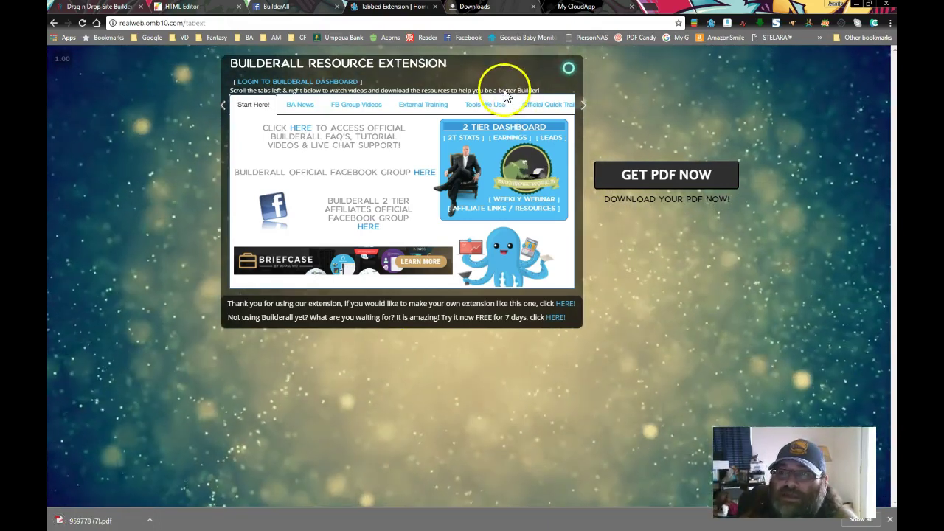
{"action": "left_click", "coordinate": [483, 9]}
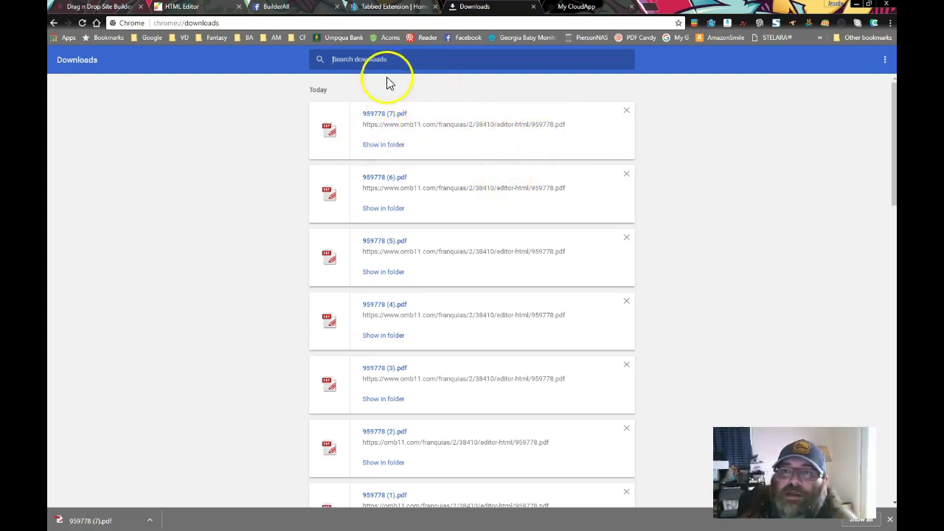
{"action": "left_click", "coordinate": [388, 9]}
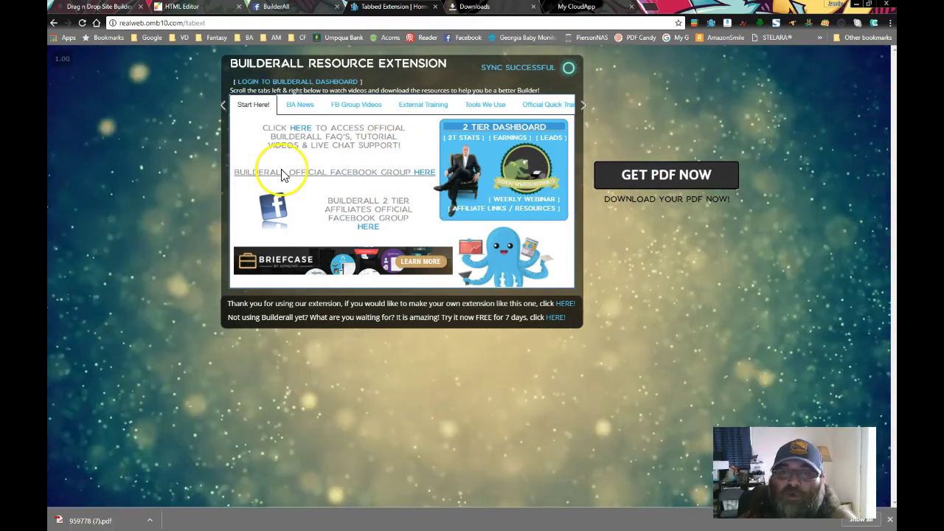
Find the PDF's editor-html/959778.pdf path in the page source by searching 'pdf', then view downloads.
{"action": "right_click", "coordinate": [602, 240]}
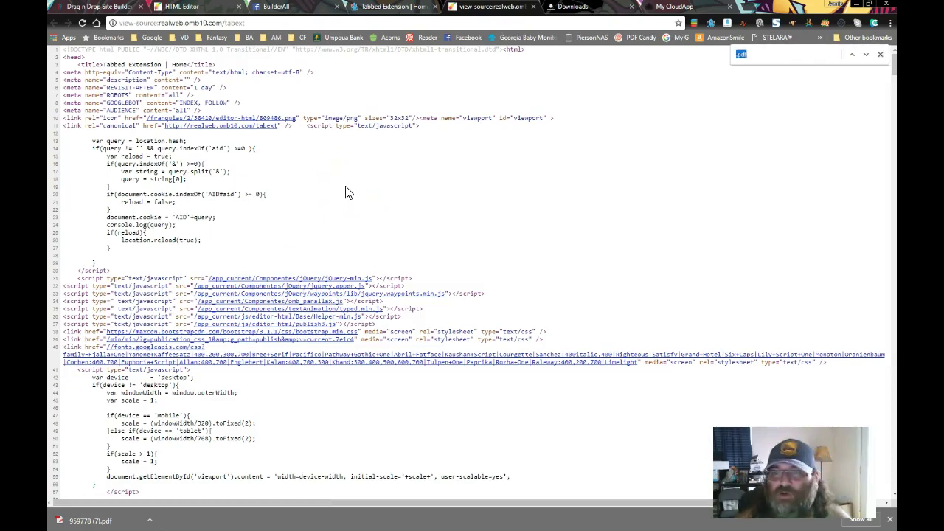
{"action": "left_click_drag", "start_coordinate": [459, 192], "coordinate": [602, 193]}
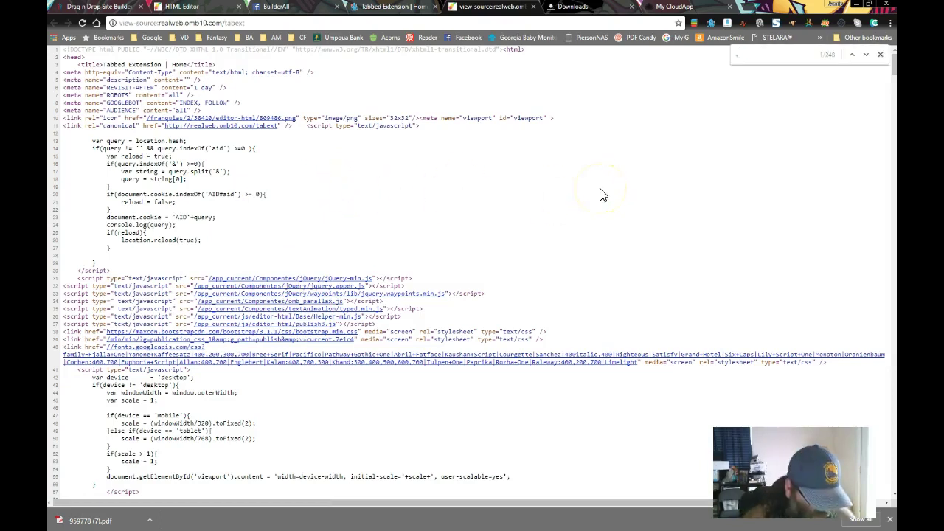
{"action": "type", "text": ".pdf"}
{"action": "key", "text": "Return"}
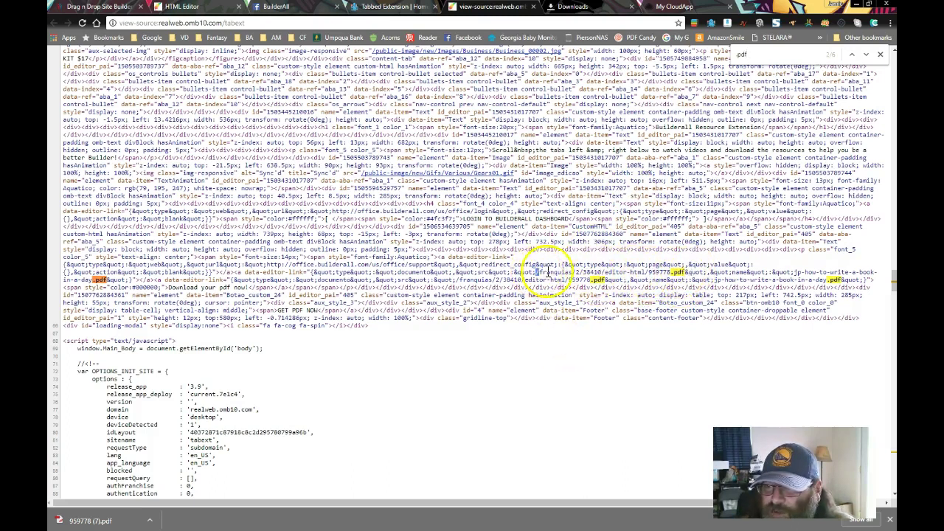
{"action": "left_click_drag", "start_coordinate": [547, 273], "coordinate": [675, 272]}
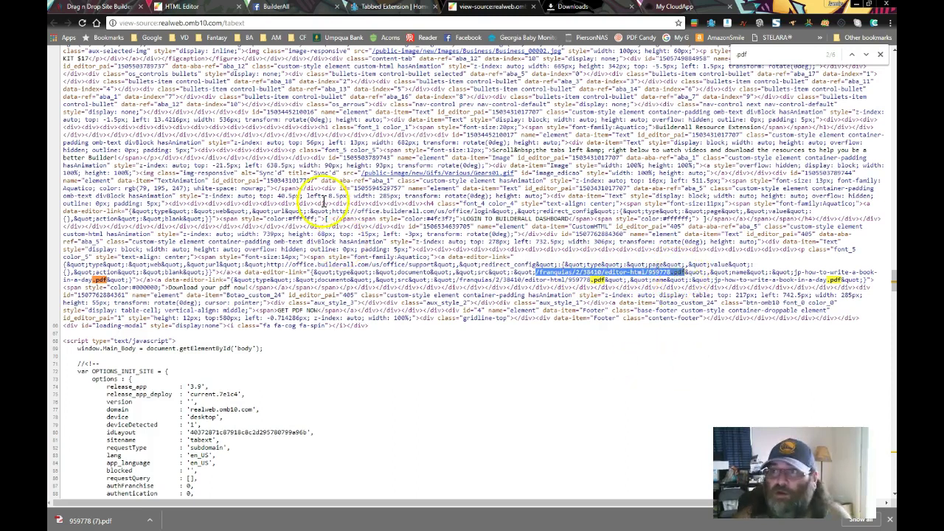
{"action": "left_click", "coordinate": [577, 7]}
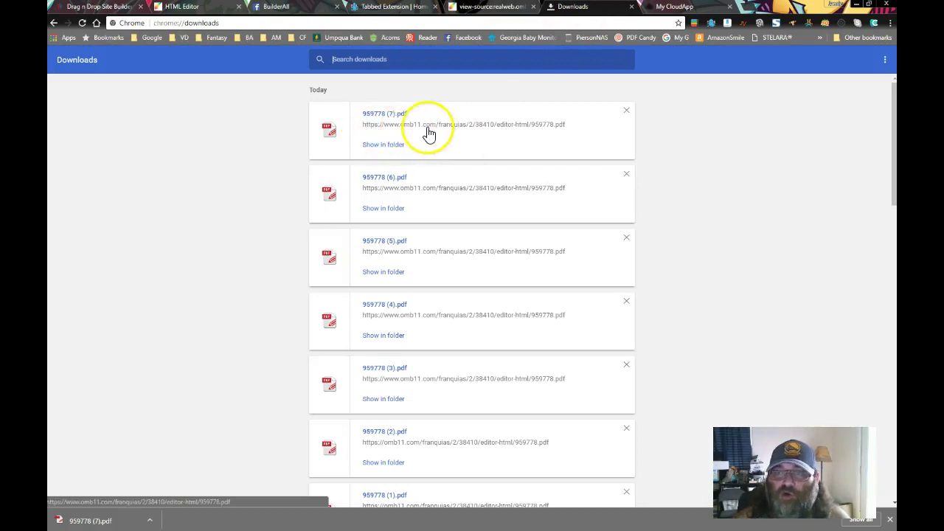
Copy the link address of the first downloaded PDF.
{"action": "right_click", "coordinate": [400, 124]}
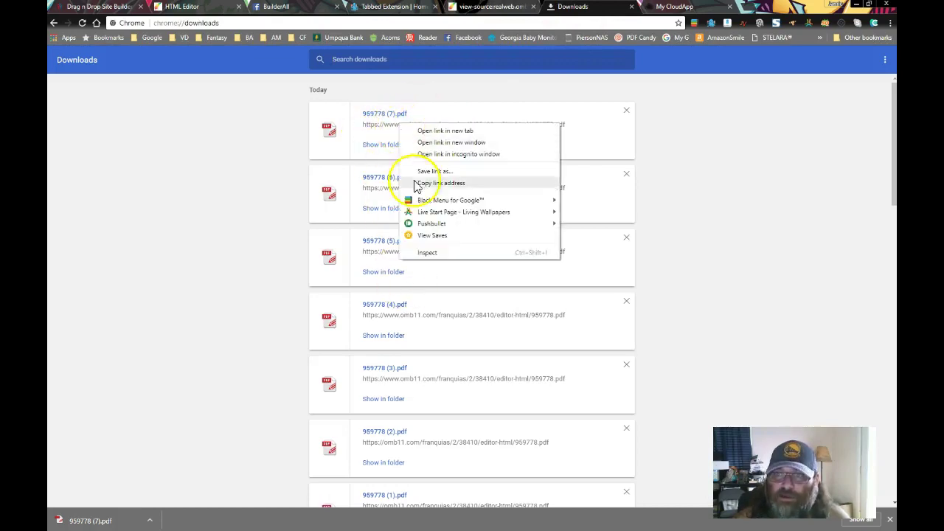
{"action": "left_click", "coordinate": [436, 185]}
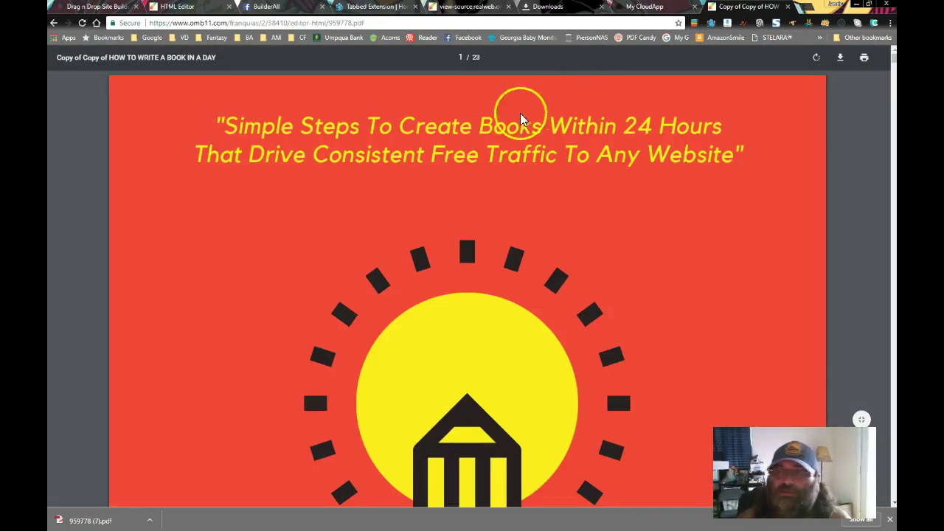
Go back through the Chrome tabs to the Builderall page editor.
{"action": "left_click", "coordinate": [481, 9]}
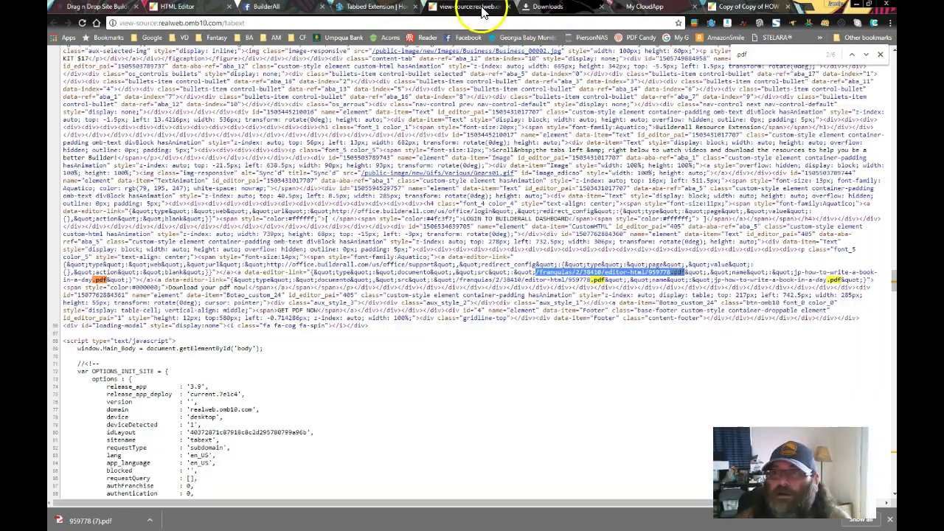
{"action": "left_click", "coordinate": [381, 10]}
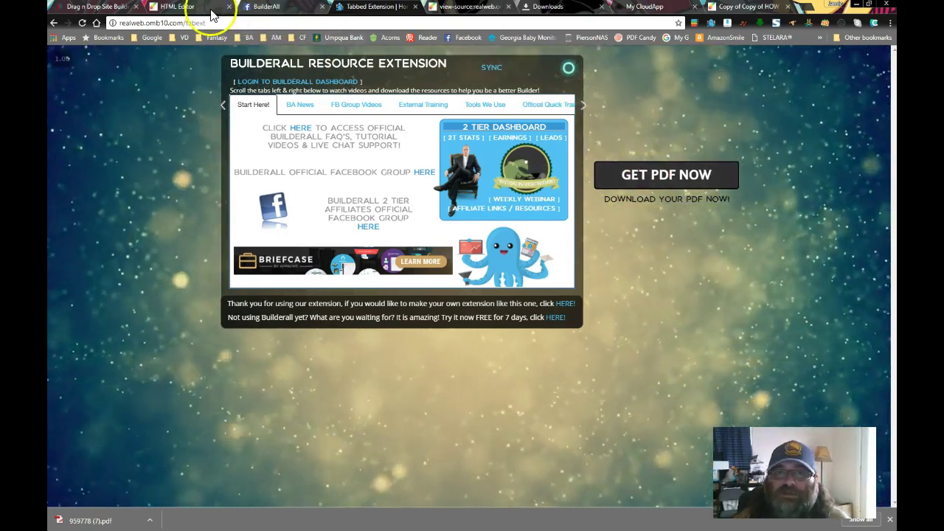
{"action": "left_click", "coordinate": [185, 7]}
Reopen the GET PDF NOW button settings and the DOWNLOAD YOUR PDF NOW caption's text settings, then close them.
{"action": "left_click", "coordinate": [667, 194]}
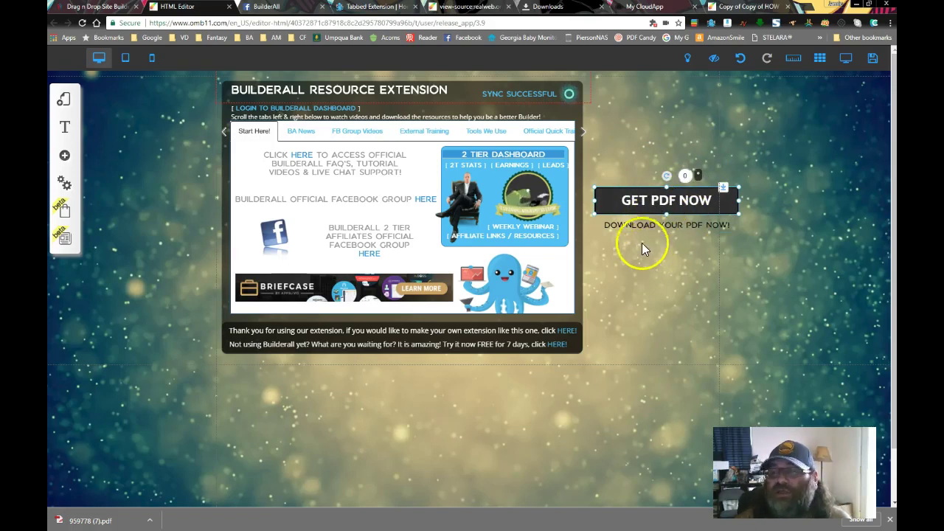
{"action": "double_click", "coordinate": [632, 207]}
{"action": "left_click", "coordinate": [430, 332]}
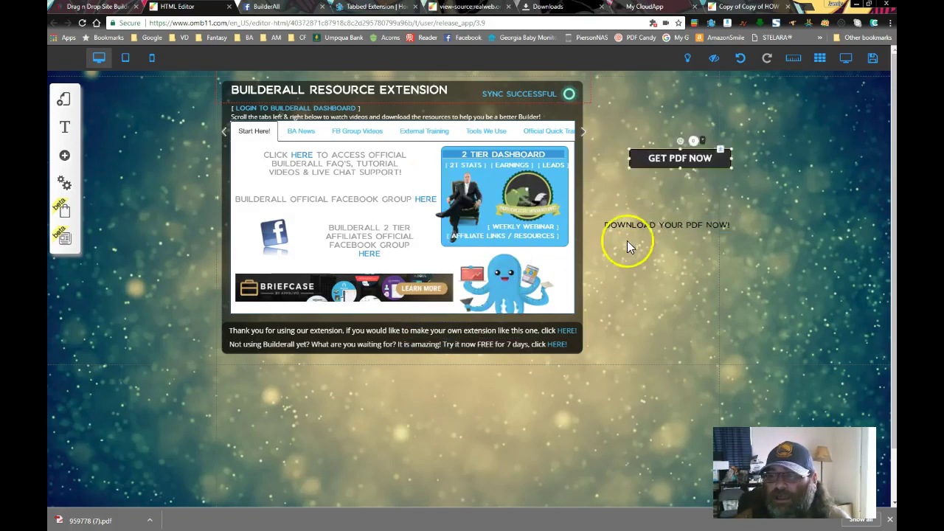
{"action": "double_click", "coordinate": [639, 225]}
{"action": "left_click", "coordinate": [431, 295]}
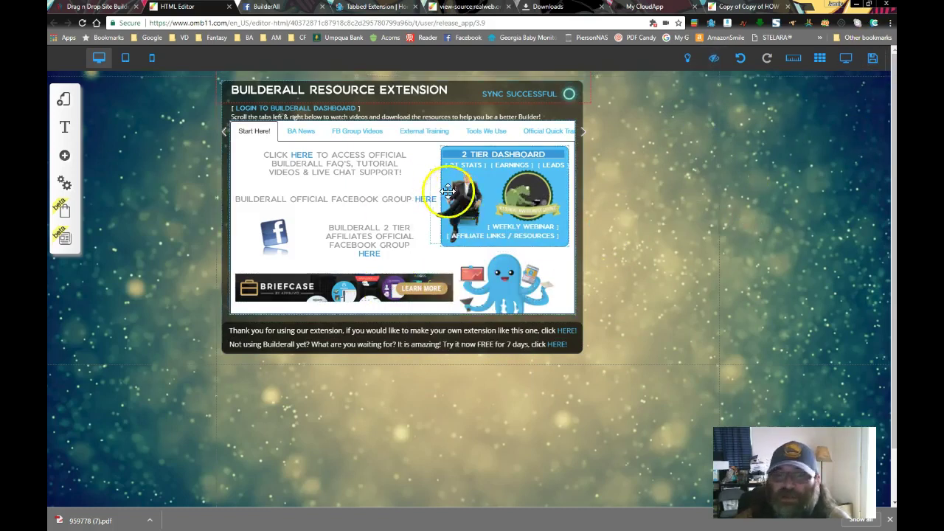
Select the full 959778.pdf web address in the book PDF tab's address bar.
{"action": "left_click", "coordinate": [738, 9]}
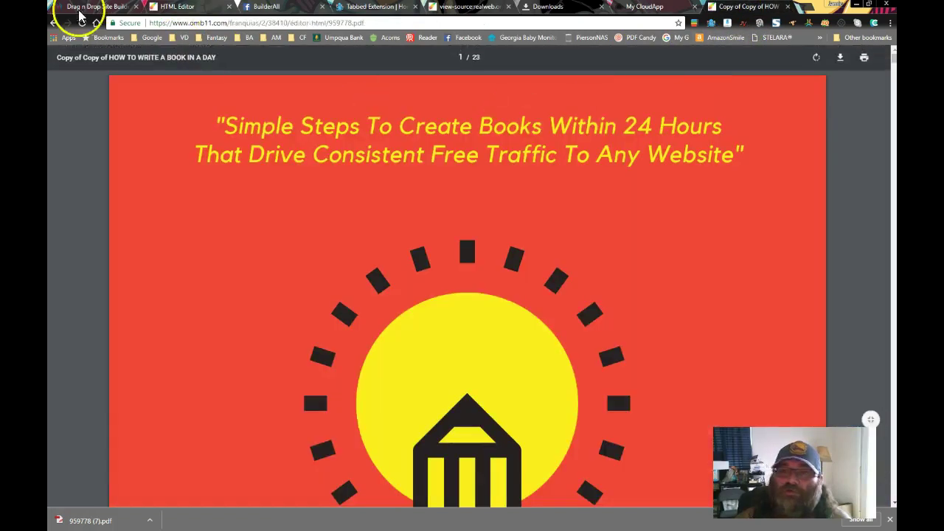
{"action": "left_click_drag", "start_coordinate": [371, 24], "coordinate": [148, 25]}
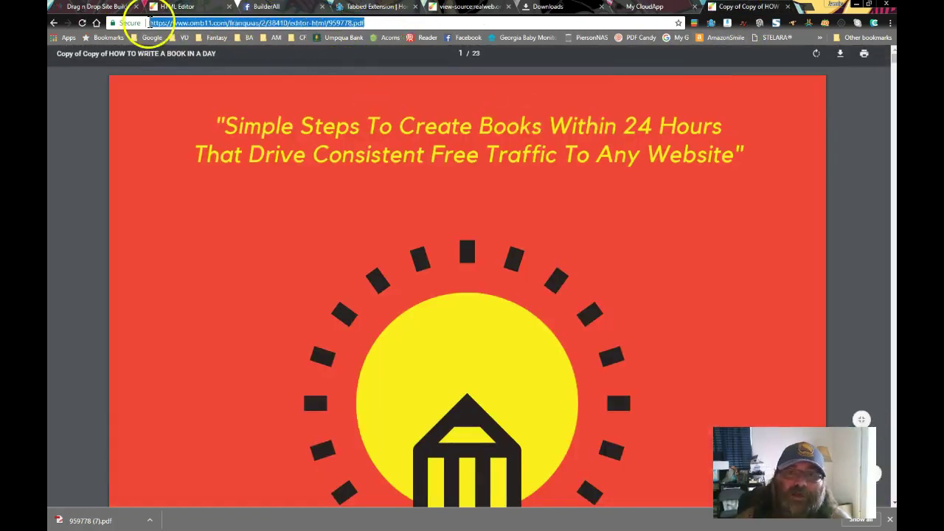